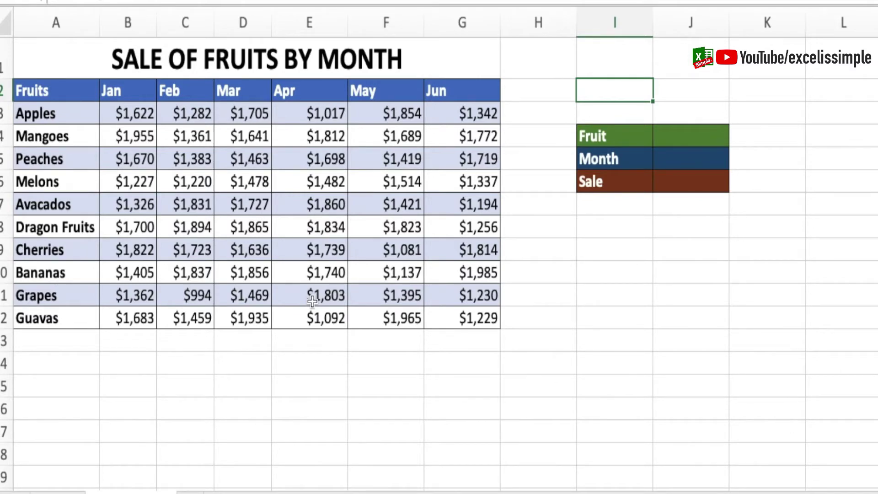
Select the fruit sales table A2:G12, then clear the selection
{"action": "left_click", "coordinate": [675, 133]}
{"action": "left_click", "coordinate": [671, 157]}
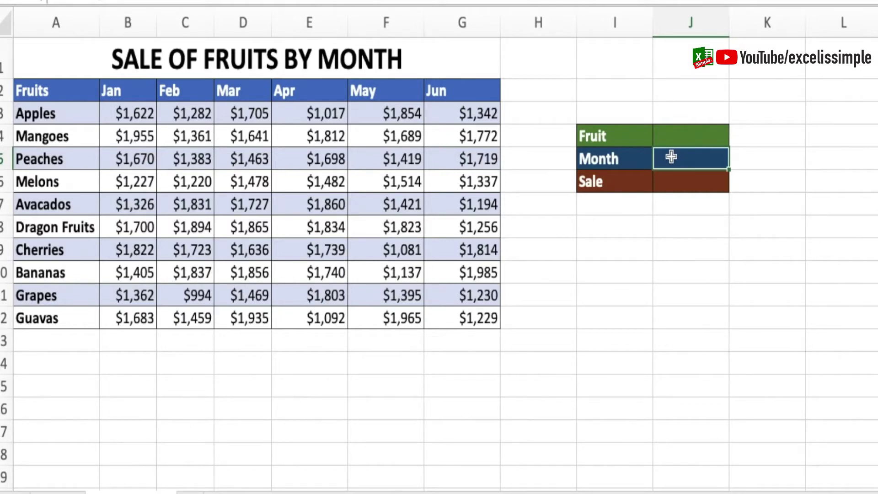
{"action": "left_click_drag", "start_coordinate": [66, 89], "coordinate": [485, 320]}
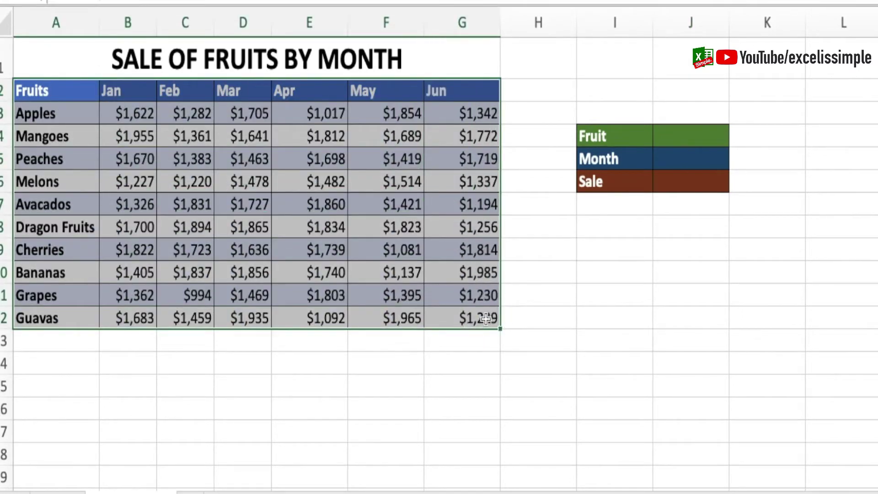
{"action": "left_click", "coordinate": [21, 5]}
{"action": "left_click", "coordinate": [639, 149]}
Restrict J4 to a list sourced from the fruit names in A3:A12
{"action": "left_click", "coordinate": [640, 135]}
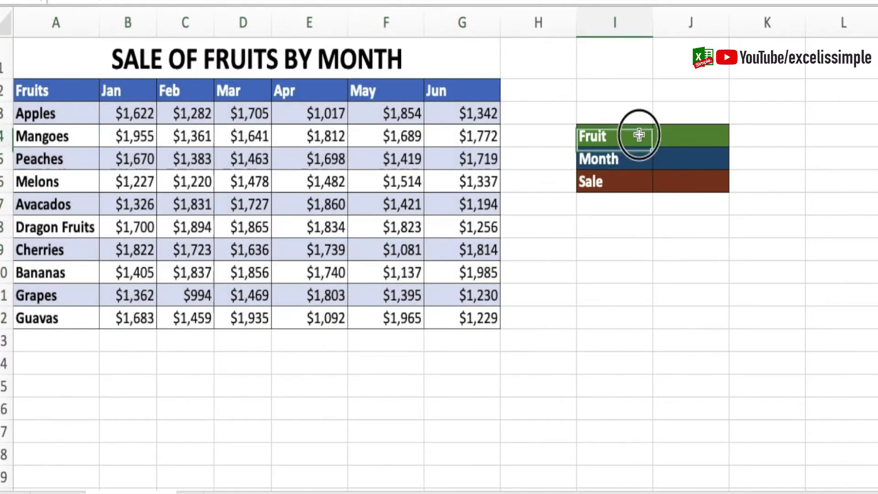
{"action": "left_click", "coordinate": [686, 135]}
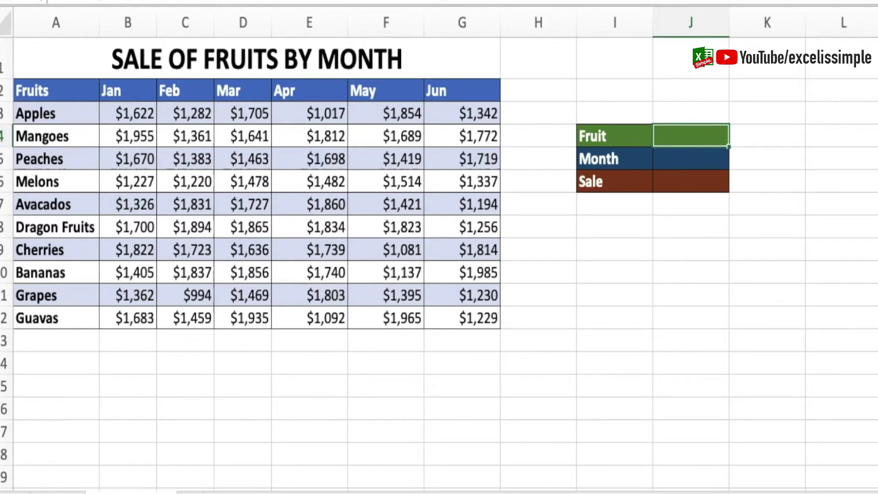
{"action": "left_click", "coordinate": [389, 62]}
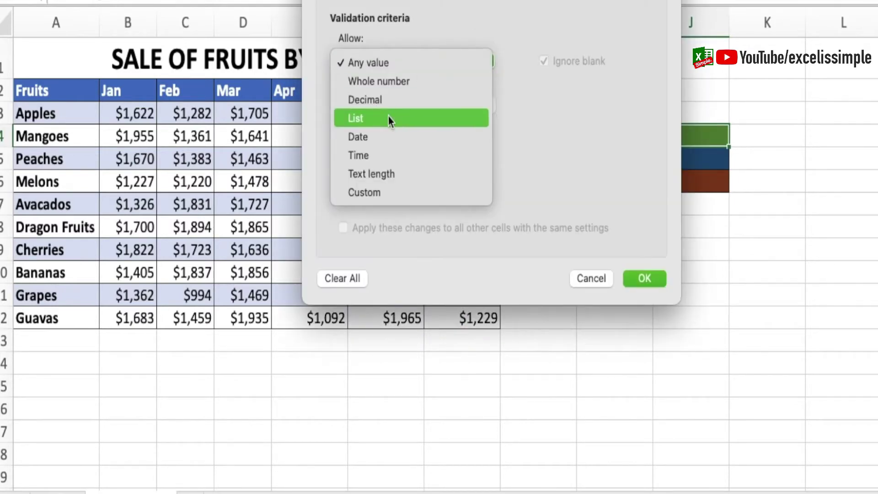
{"action": "left_click", "coordinate": [389, 120]}
{"action": "left_click", "coordinate": [613, 153]}
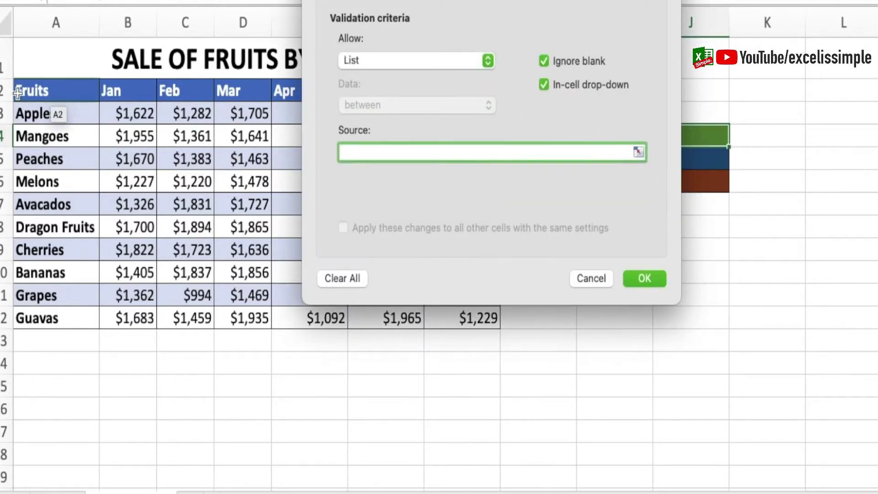
{"action": "left_click", "coordinate": [61, 112]}
{"action": "left_click_drag", "start_coordinate": [61, 112], "coordinate": [71, 319]}
{"action": "left_click", "coordinate": [645, 278]}
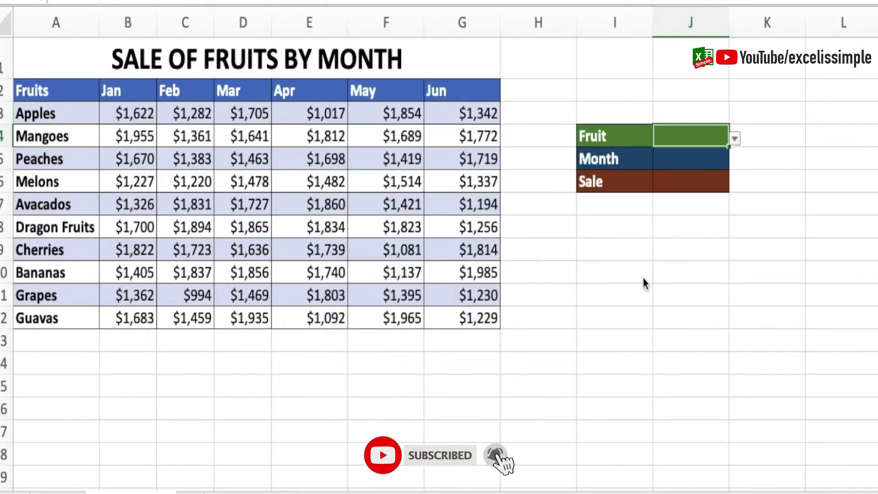
Check that J4's dropdown offers the ten fruit names
{"action": "left_click", "coordinate": [734, 139]}
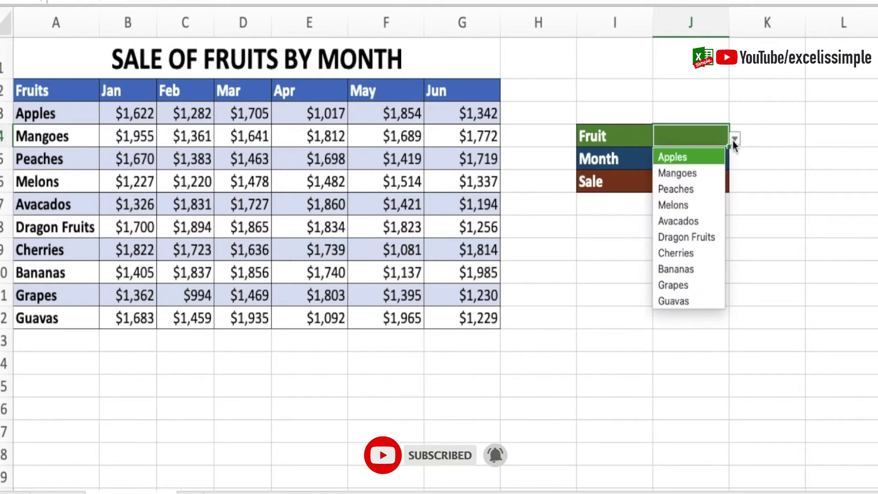
{"action": "left_click", "coordinate": [732, 139]}
{"action": "left_click", "coordinate": [688, 154]}
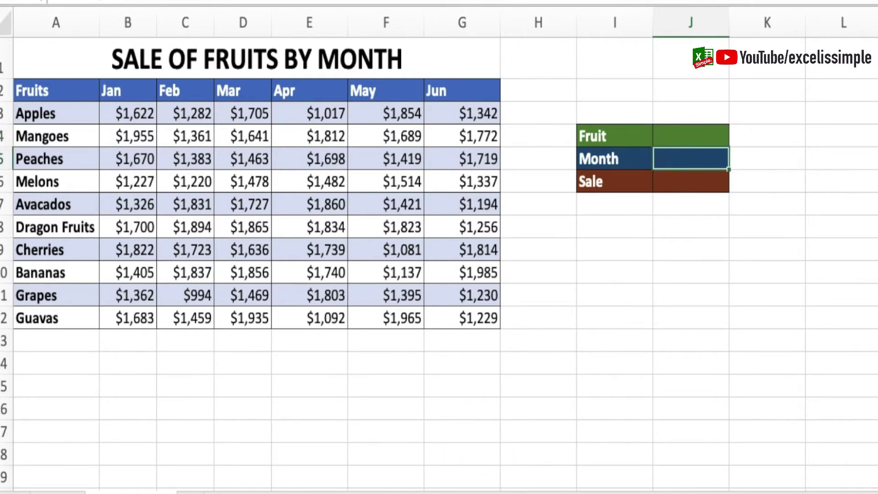
Restrict J5 to a list sourced from the month headers B2:G2
{"action": "left_click", "coordinate": [412, 68]}
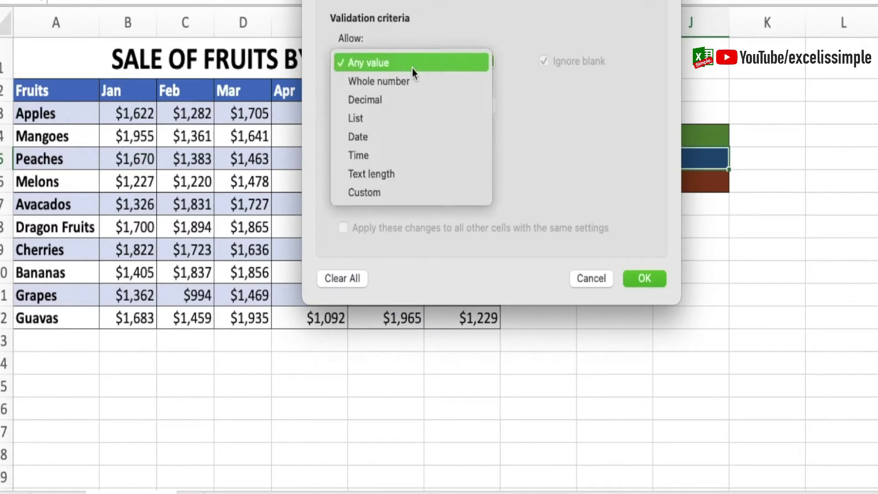
{"action": "left_click", "coordinate": [389, 117]}
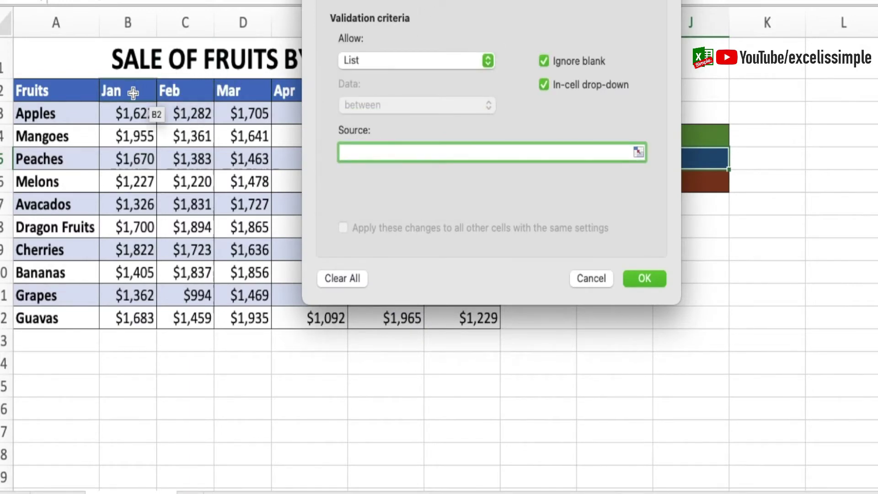
{"action": "left_click_drag", "start_coordinate": [131, 90], "coordinate": [462, 90]}
{"action": "left_click", "coordinate": [645, 278]}
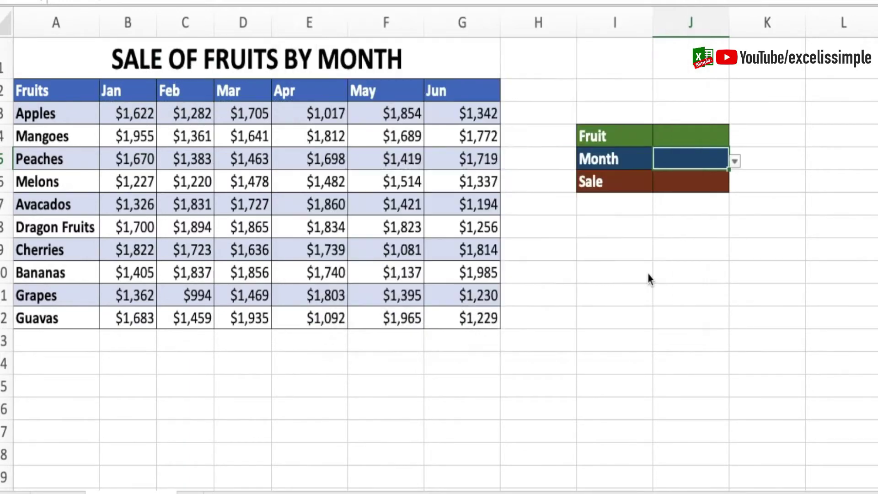
Choose Mar from the Month dropdown in J5
{"action": "left_click", "coordinate": [699, 133]}
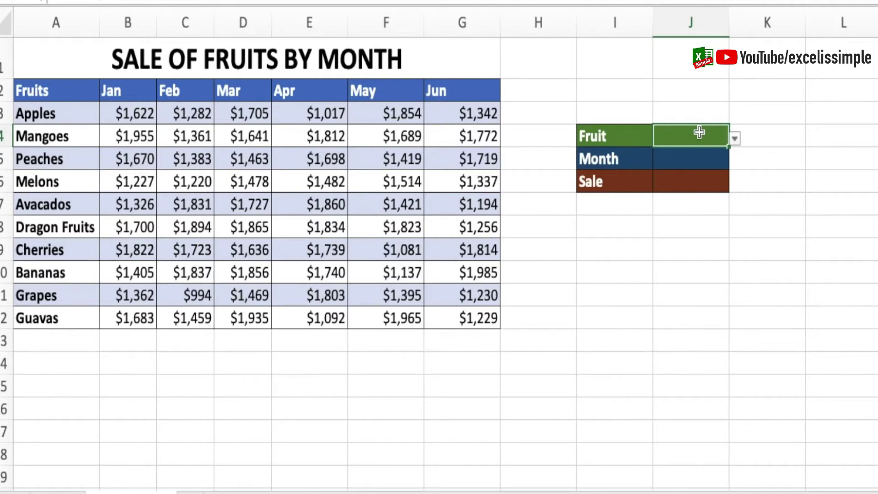
{"action": "left_click", "coordinate": [691, 151]}
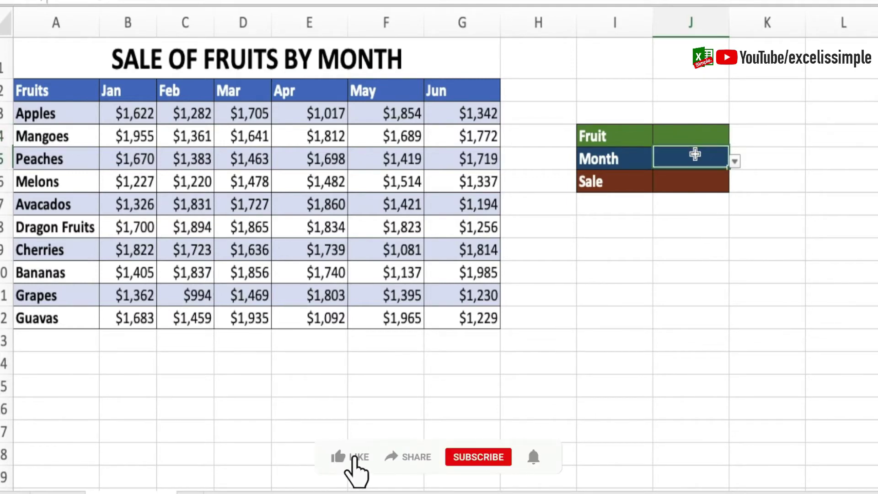
{"action": "left_click", "coordinate": [734, 161]}
{"action": "left_click", "coordinate": [666, 212]}
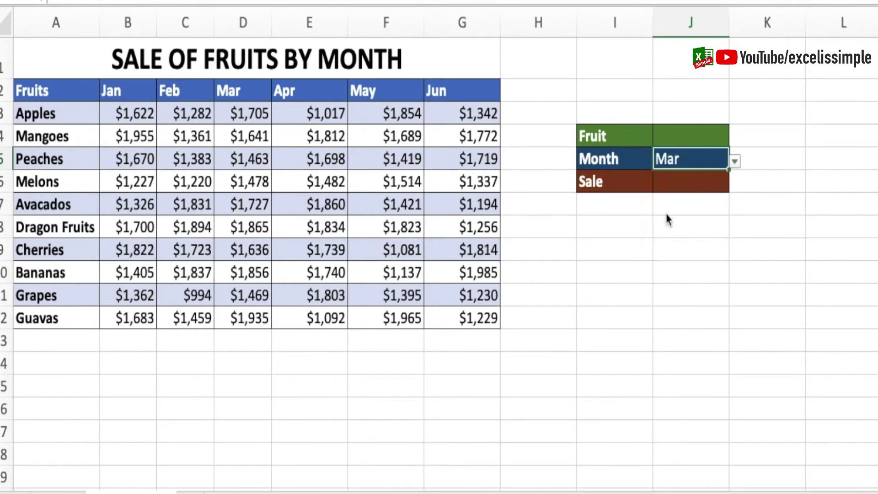
{"action": "left_click", "coordinate": [677, 251]}
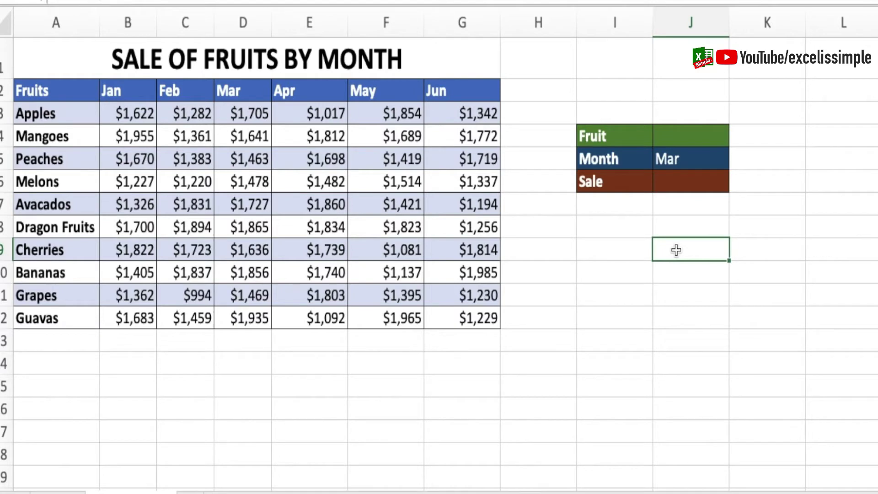
Enter =MATCH(J5,A2:G2,0) in J9, returning 4 for Mar
{"action": "type", "text": "=match("}
{"action": "left_click", "coordinate": [689, 160]}
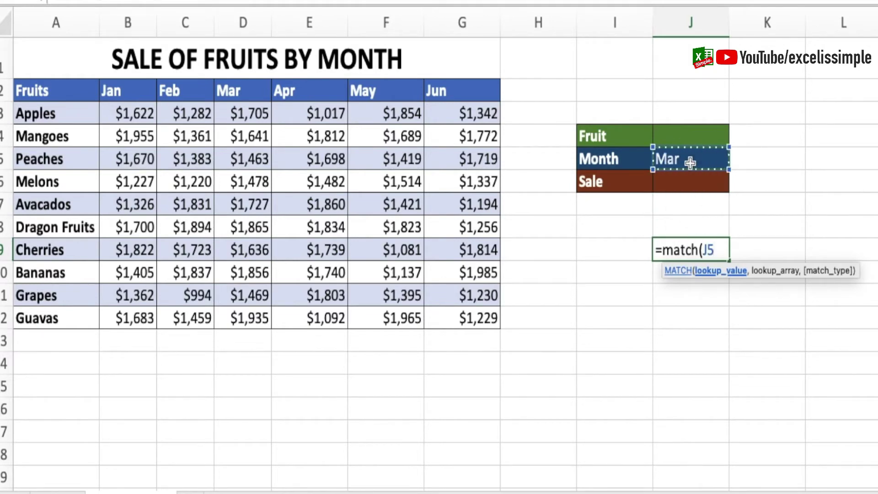
{"action": "type", "text": ","}
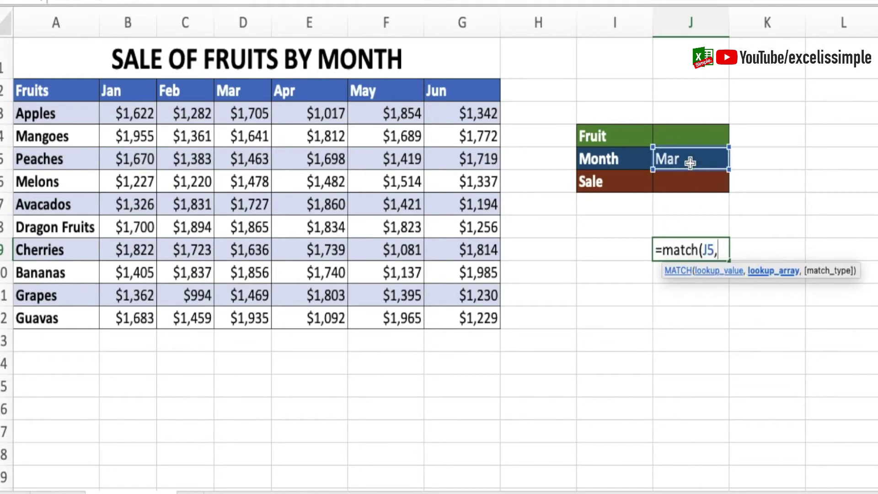
{"action": "left_click_drag", "start_coordinate": [32, 92], "coordinate": [466, 90]}
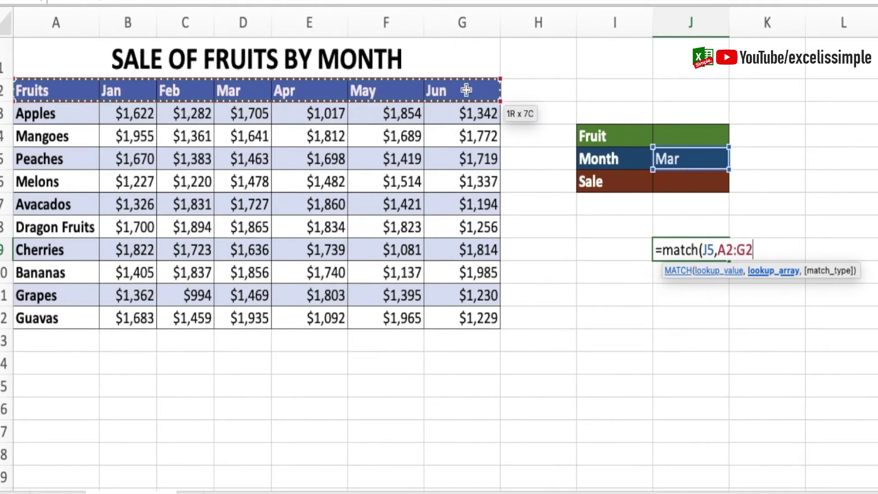
{"action": "type", "text": ","}
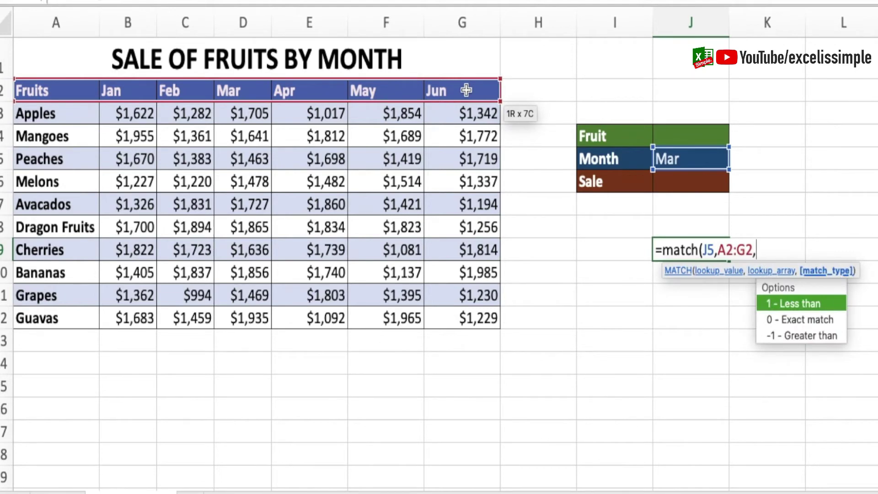
{"action": "type", "text": "0)"}
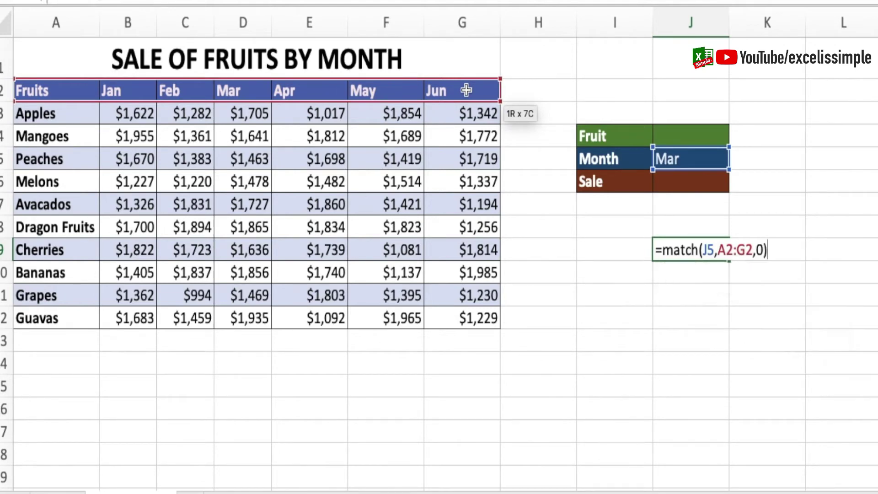
{"action": "key", "text": "Return"}
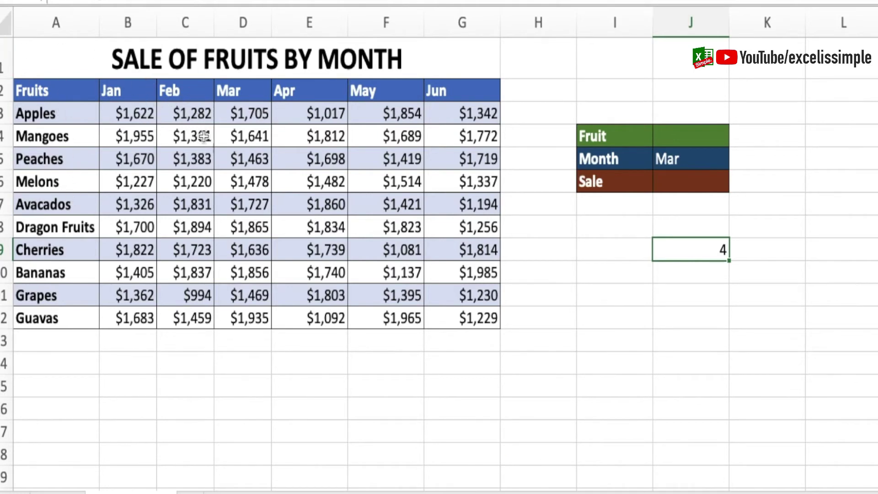
Cycle the Month dropdown through Apr, Feb, May and Jun, ending with J9 showing 7
{"action": "left_click", "coordinate": [715, 153]}
{"action": "left_click", "coordinate": [733, 162]}
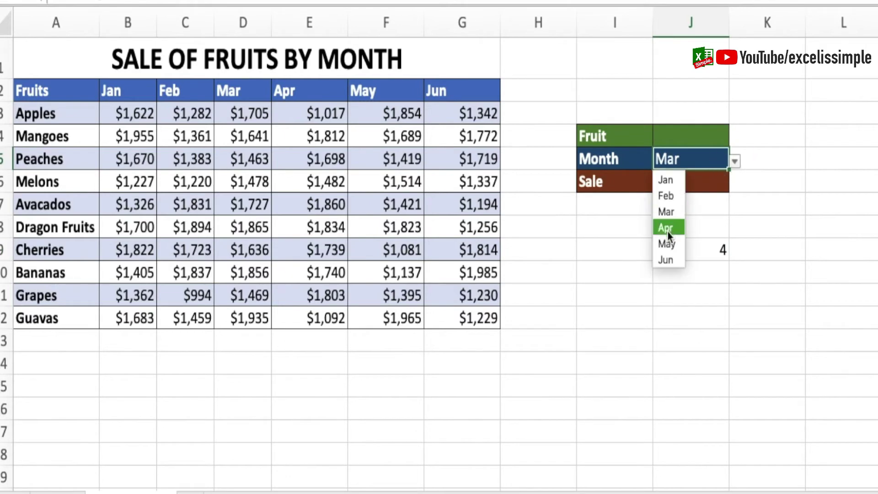
{"action": "left_click", "coordinate": [666, 227]}
{"action": "left_click", "coordinate": [735, 161]}
{"action": "left_click", "coordinate": [672, 197]}
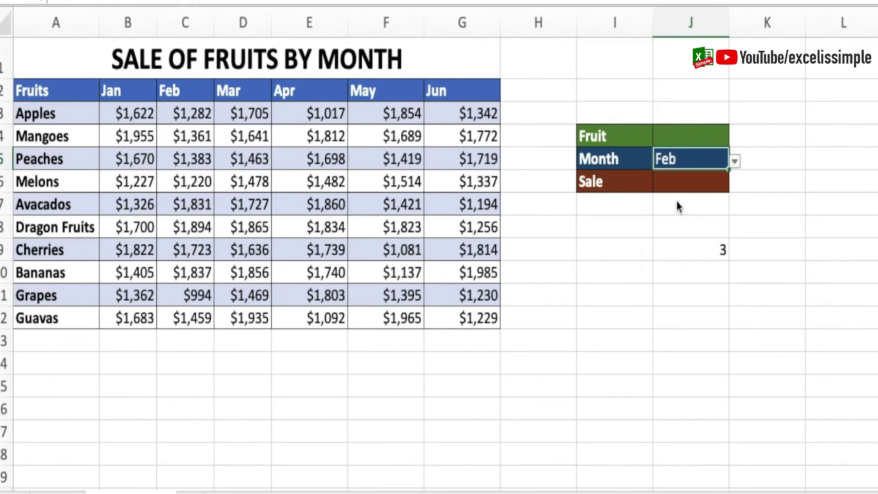
{"action": "left_click", "coordinate": [734, 161]}
{"action": "left_click", "coordinate": [667, 244]}
{"action": "left_click", "coordinate": [734, 161]}
{"action": "left_click", "coordinate": [666, 260]}
{"action": "left_click", "coordinate": [692, 133]}
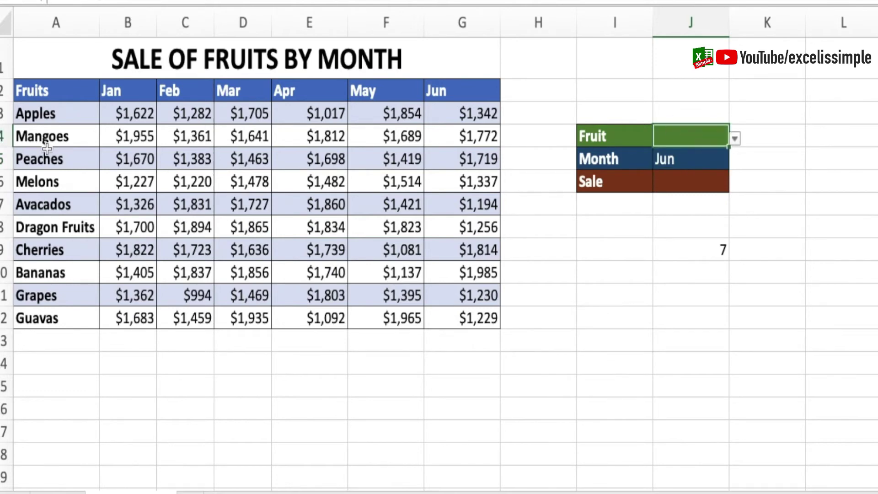
{"action": "left_click", "coordinate": [69, 118]}
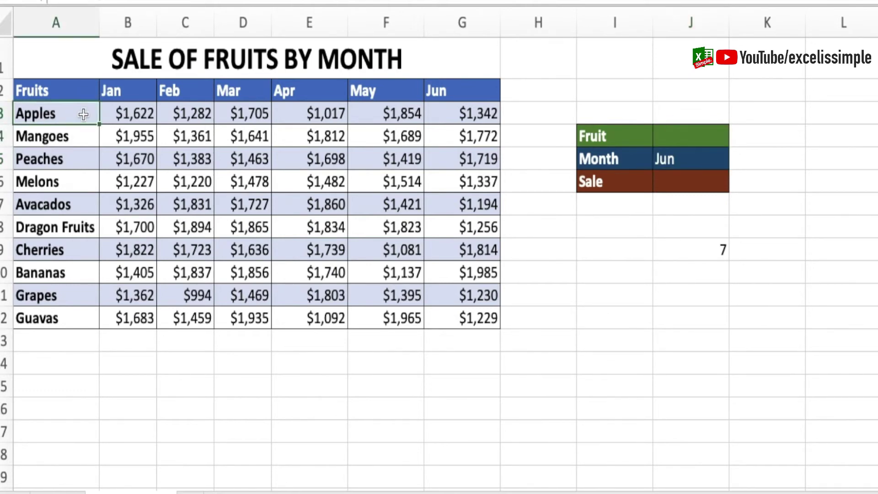
Fill D3 ($1,705) orange and set the dropdowns to Apples and Mar
{"action": "left_click", "coordinate": [245, 121]}
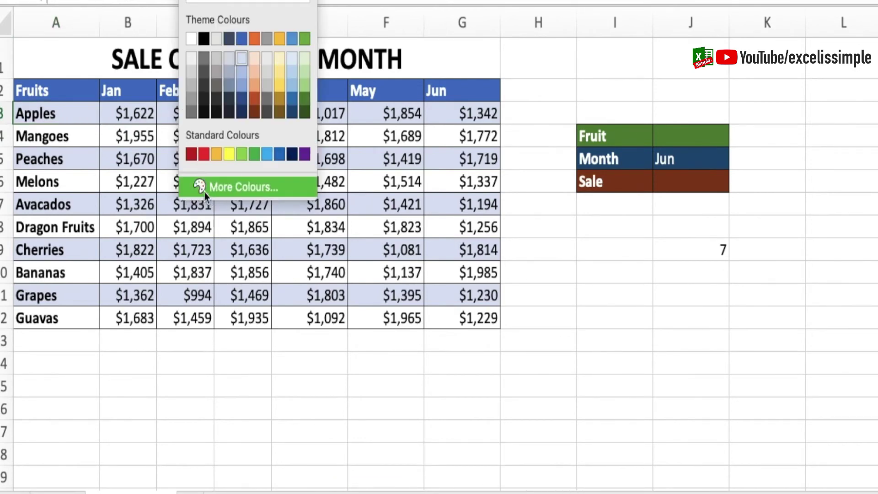
{"action": "left_click", "coordinate": [205, 152]}
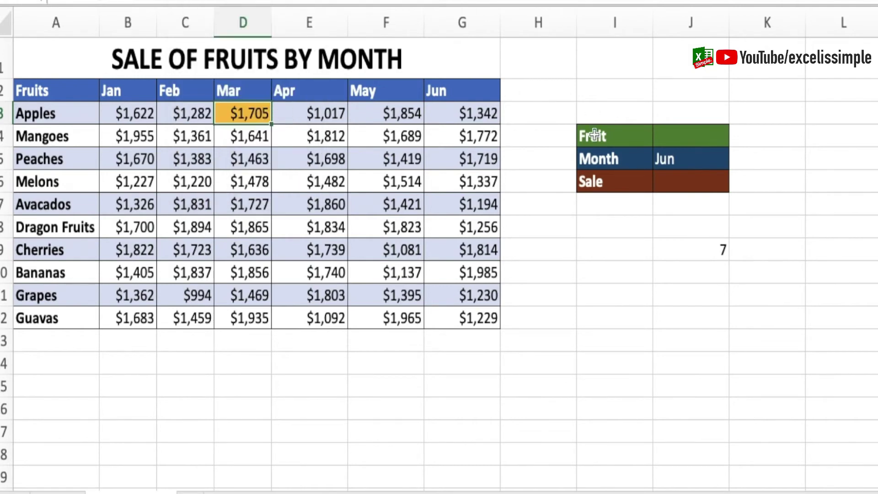
{"action": "left_click", "coordinate": [671, 135]}
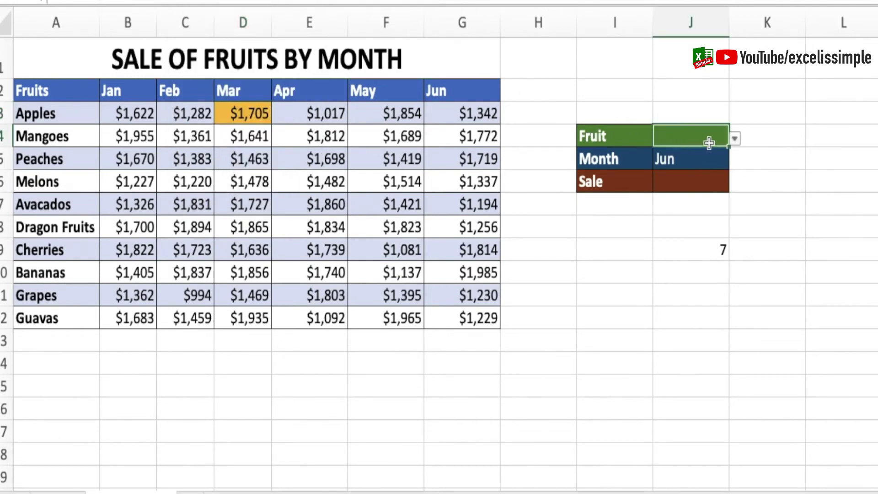
{"action": "left_click", "coordinate": [734, 138]}
{"action": "left_click", "coordinate": [702, 153]}
{"action": "left_click", "coordinate": [717, 165]}
{"action": "left_click", "coordinate": [734, 161]}
{"action": "left_click", "coordinate": [670, 210]}
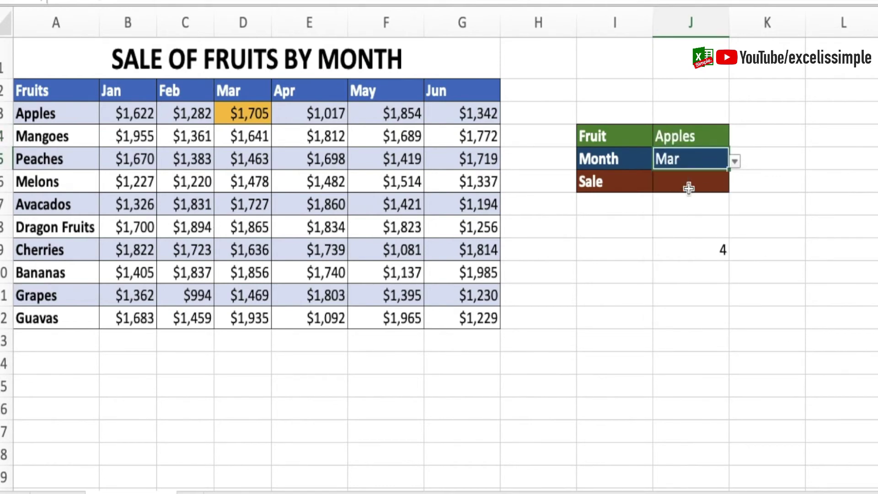
{"action": "left_click", "coordinate": [688, 187]}
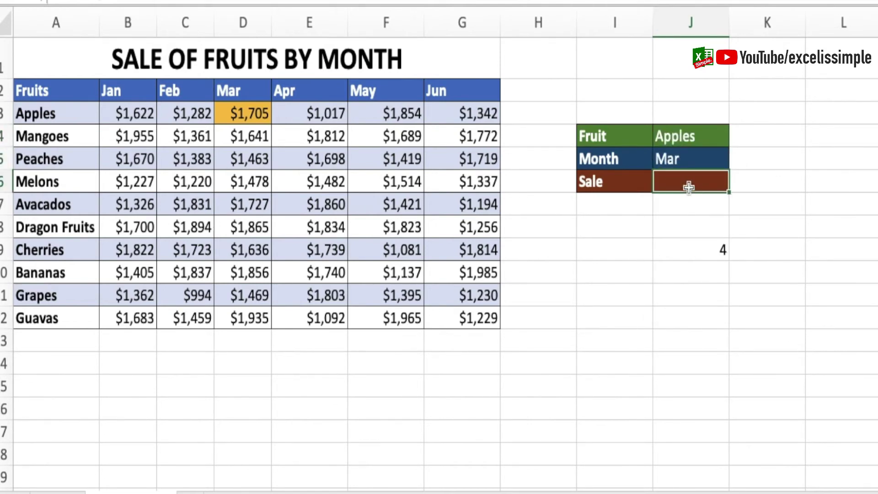
Enter =VLOOKUP(J4,fruits,J9,0) in J6, returning 1705
{"action": "type", "text": "=vlo"}
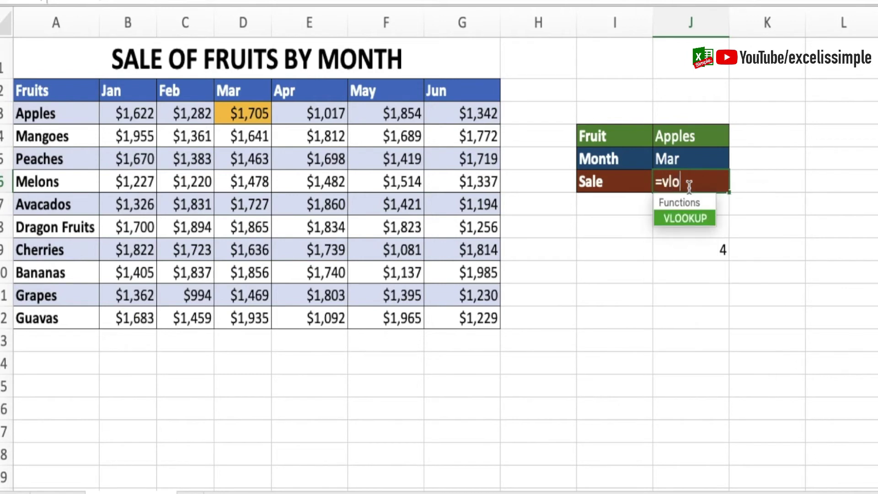
{"action": "type", "text": "okup("}
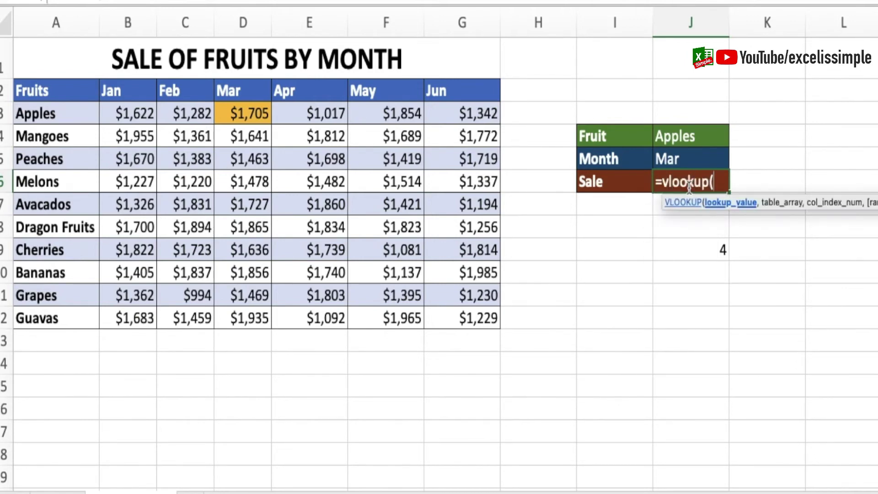
{"action": "left_click", "coordinate": [682, 136]}
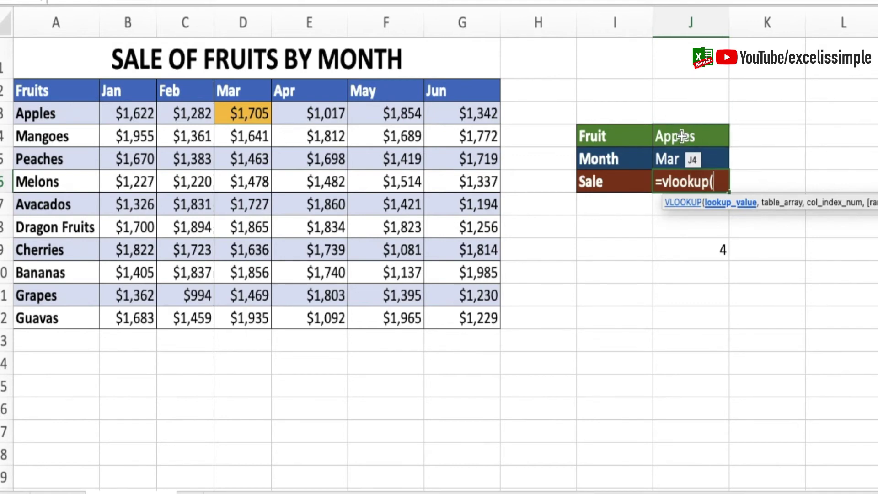
{"action": "type", "text": ","}
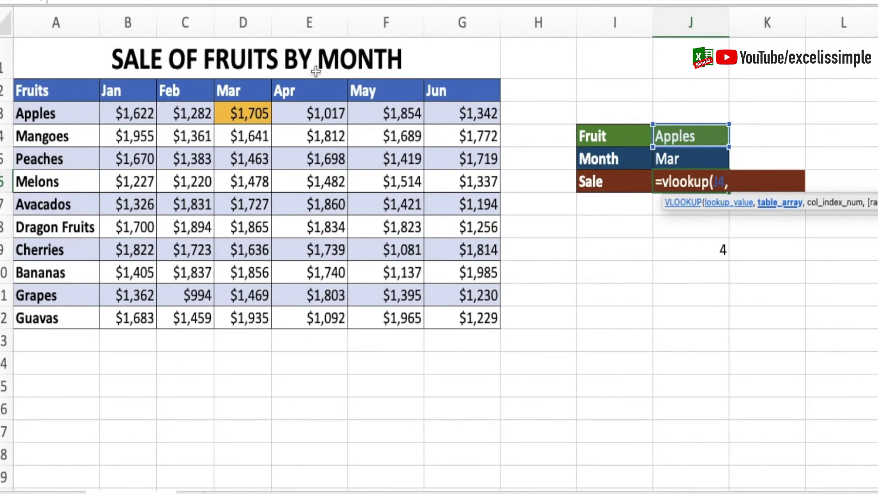
{"action": "type", "text": "fruits,"}
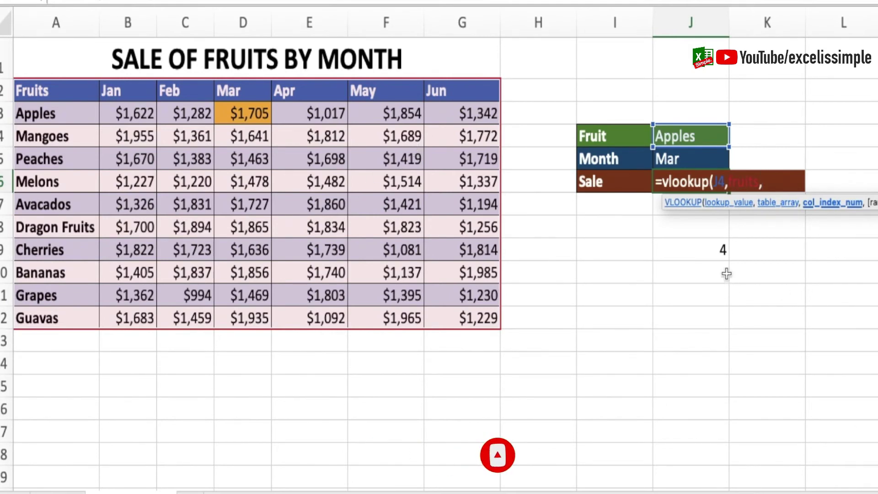
{"action": "left_click", "coordinate": [711, 247]}
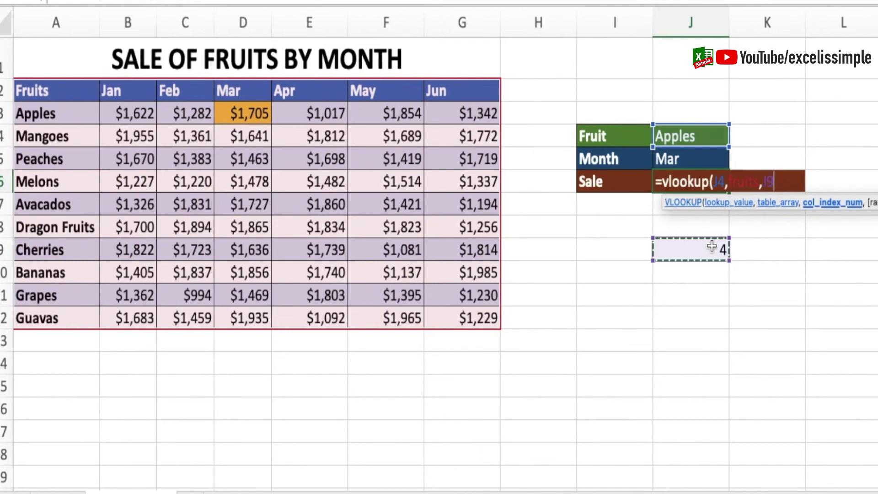
{"action": "type", "text": ","}
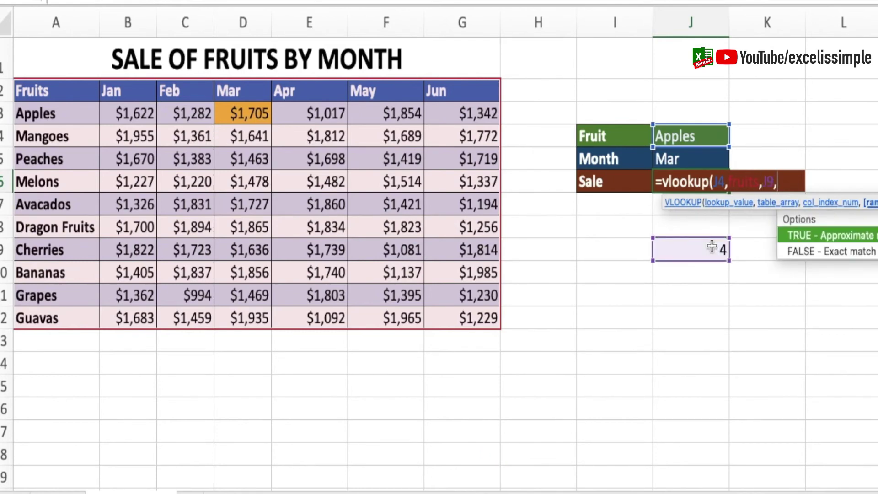
{"action": "type", "text": "0"}
{"action": "key", "text": "Return"}
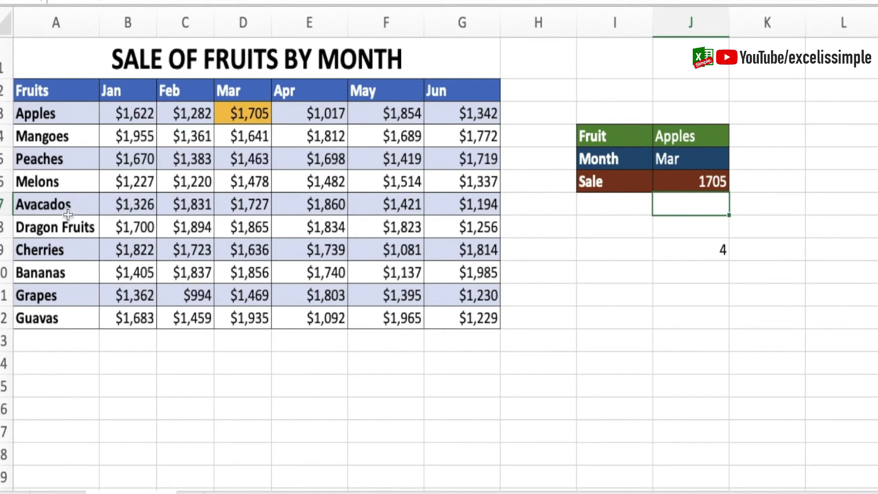
Fill the Avacados May sale F7 ($1,421) green
{"action": "left_click", "coordinate": [392, 204]}
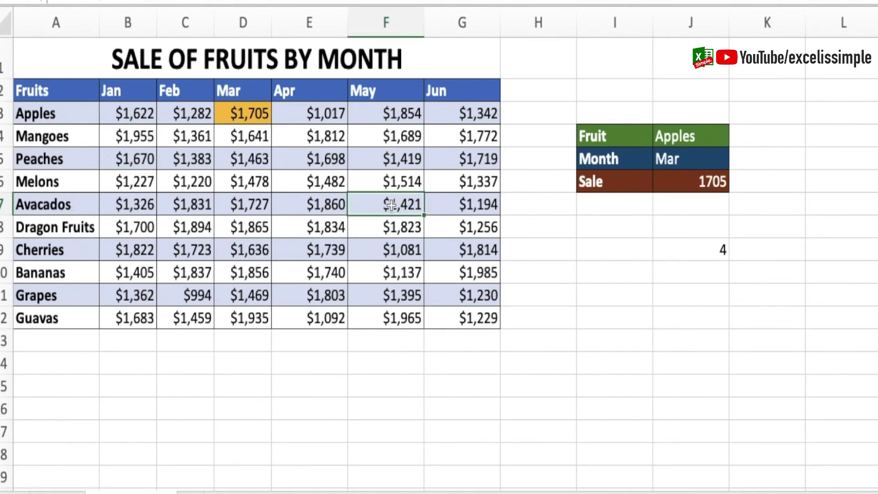
{"action": "left_click", "coordinate": [179, 1]}
{"action": "left_click", "coordinate": [293, 87]}
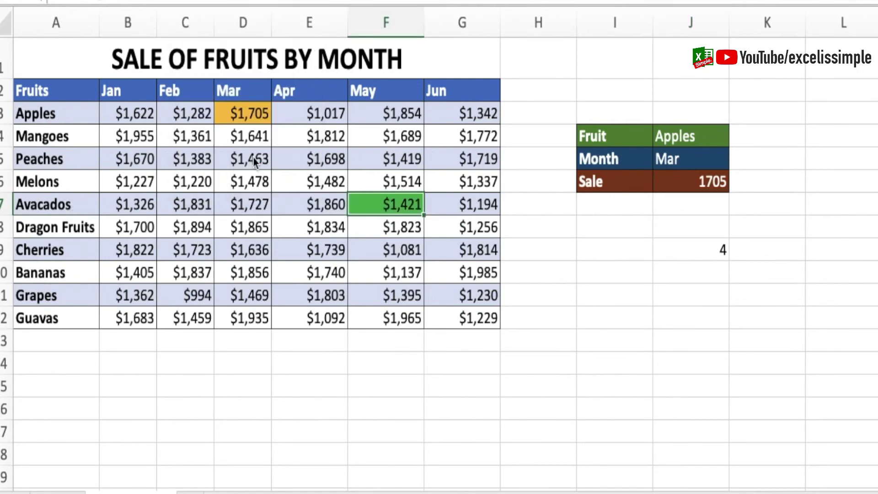
Choose Avacados and May in the lookup dropdowns, so Sale shows 1421
{"action": "left_click", "coordinate": [701, 140]}
{"action": "left_click", "coordinate": [735, 138]}
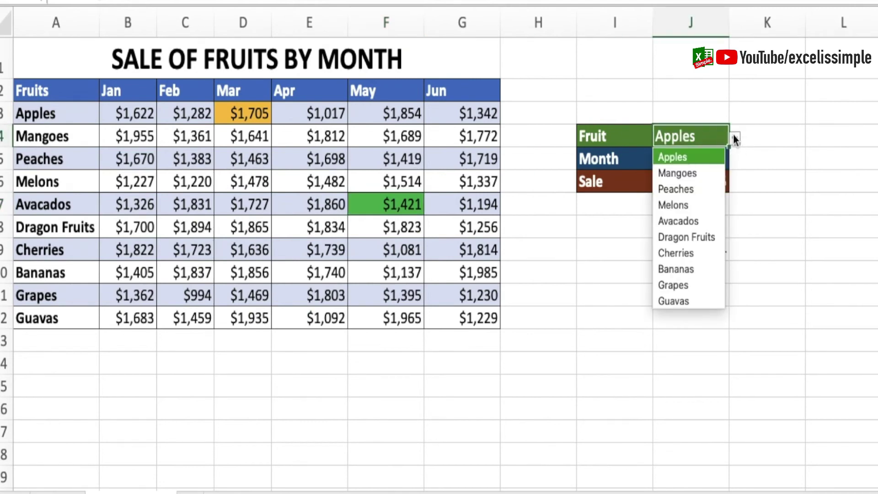
{"action": "left_click", "coordinate": [690, 224]}
{"action": "left_click", "coordinate": [695, 160]}
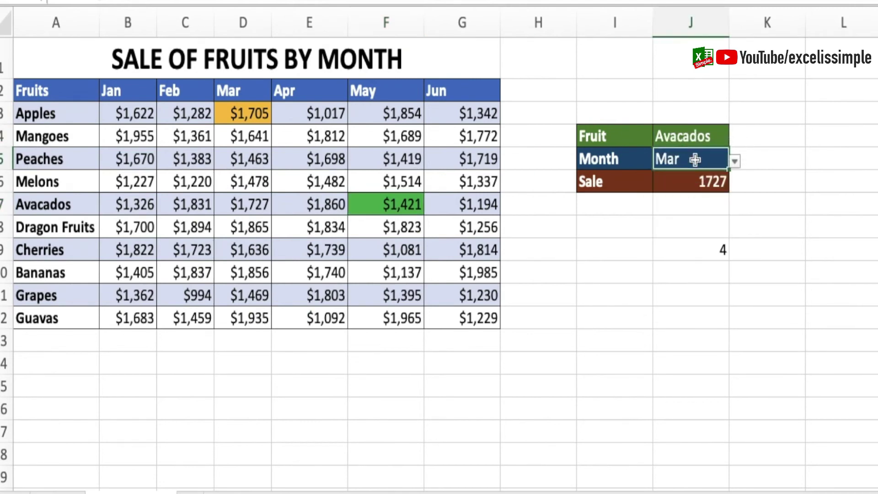
{"action": "left_click", "coordinate": [735, 161]}
{"action": "left_click", "coordinate": [673, 244]}
Replace J9 in the Sale formula with MATCH(J5,A2:G2,0) and clear helper cell J9
{"action": "left_click", "coordinate": [701, 247]}
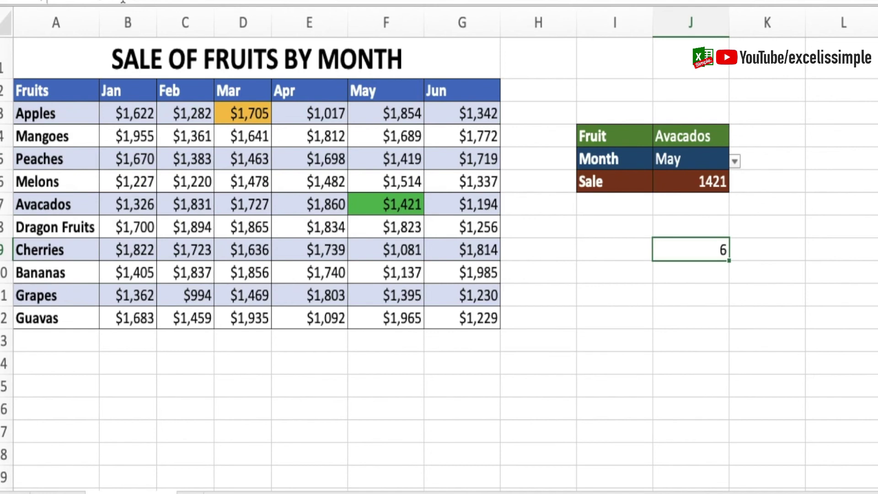
{"action": "double_click", "coordinate": [700, 250]}
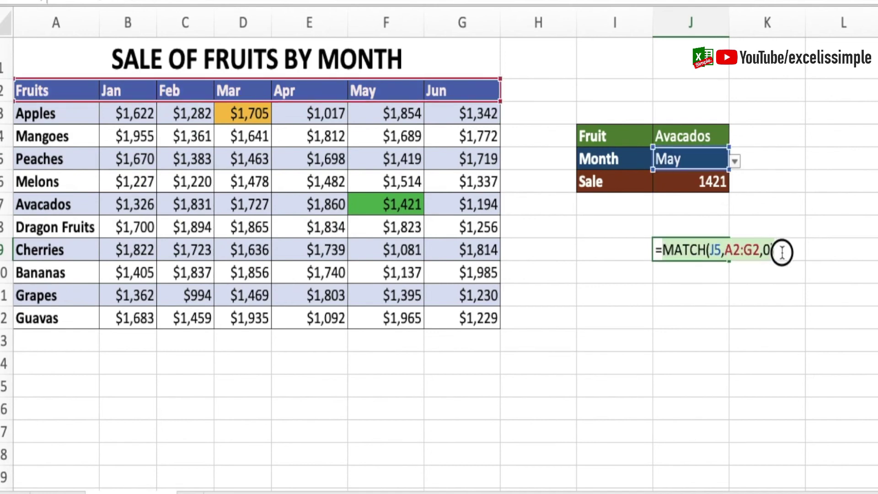
{"action": "key", "text": "Escape"}
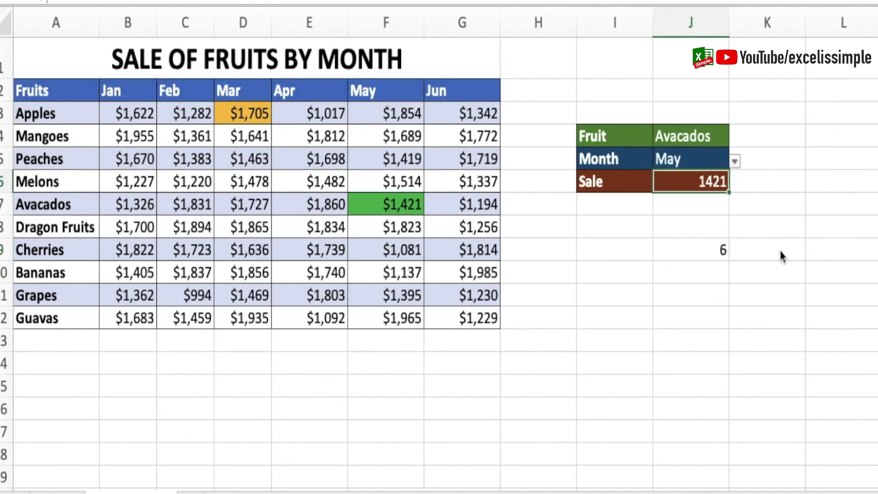
{"action": "double_click", "coordinate": [699, 182]}
{"action": "double_click", "coordinate": [774, 182]}
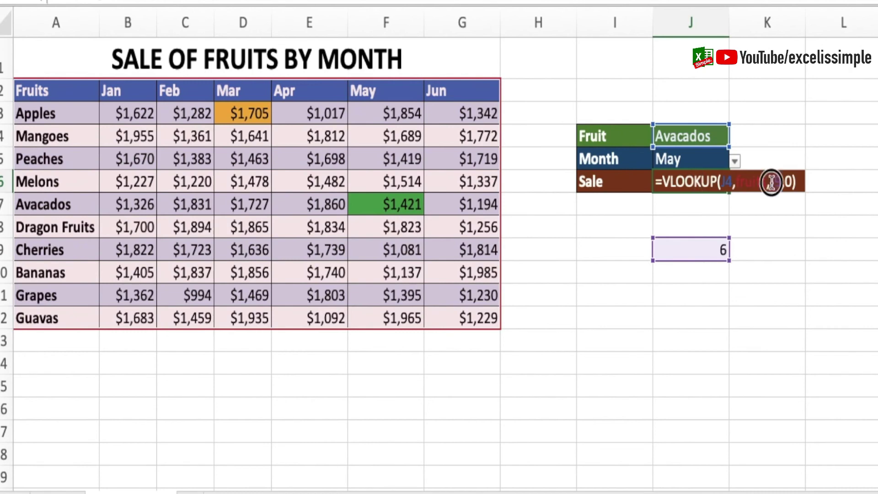
{"action": "key", "text": "BackSpace"}
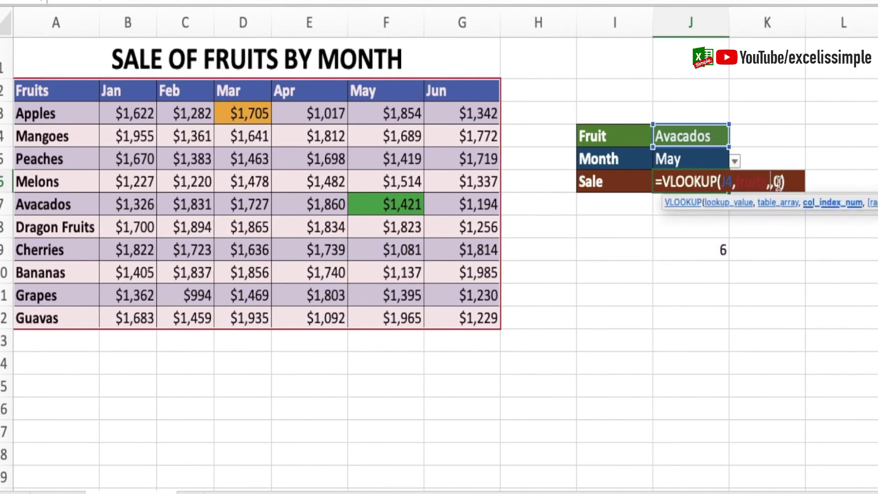
{"action": "type", "text": "MATCH(J5,A2:G2,0)"}
{"action": "key", "text": "Return"}
{"action": "key", "text": "Down"}
{"action": "key", "text": "Down"}
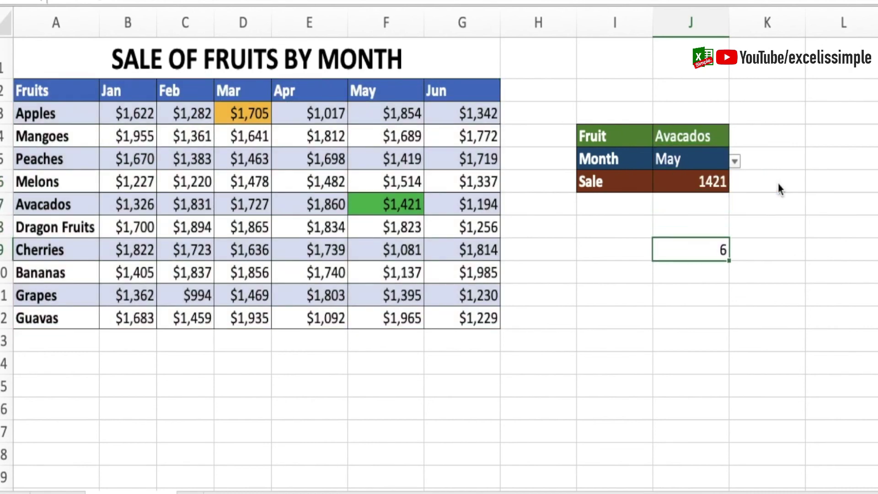
{"action": "key", "text": "Delete"}
Pick Melons and Mar in the dropdowns, so Sale returns 1478
{"action": "left_click", "coordinate": [690, 136]}
{"action": "left_click", "coordinate": [735, 135]}
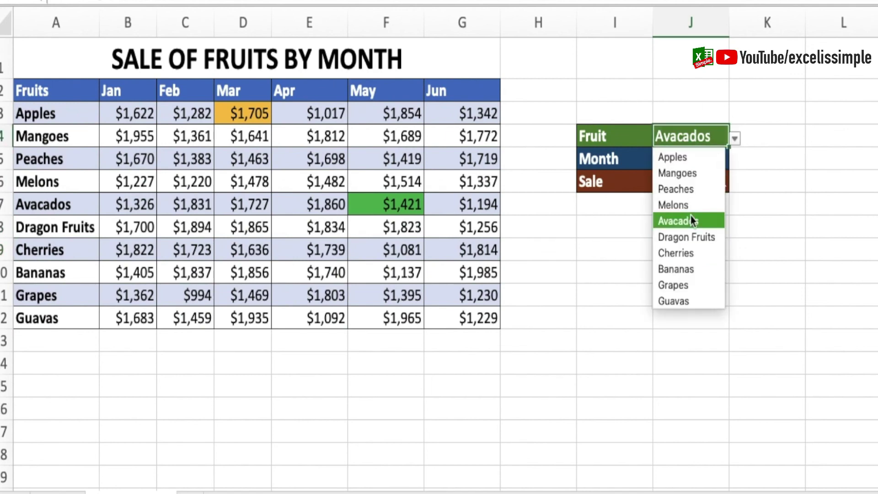
{"action": "left_click", "coordinate": [677, 202]}
{"action": "left_click", "coordinate": [690, 158]}
{"action": "left_click", "coordinate": [734, 161]}
{"action": "left_click", "coordinate": [669, 203]}
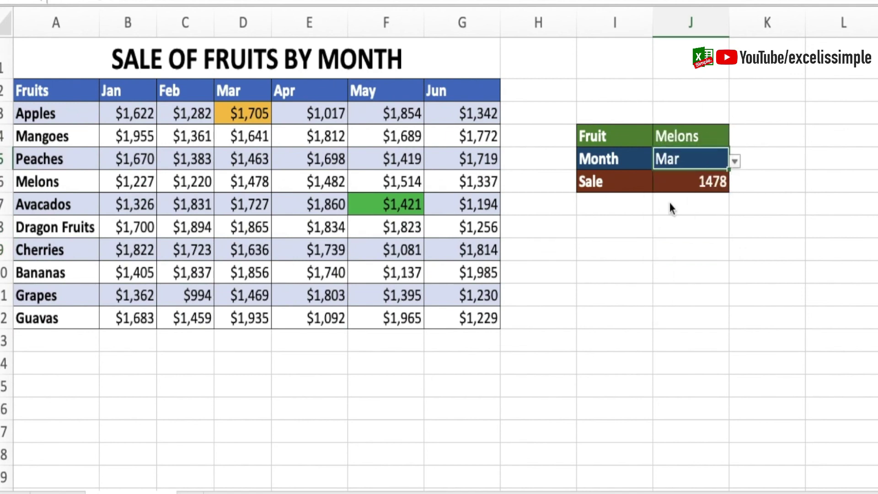